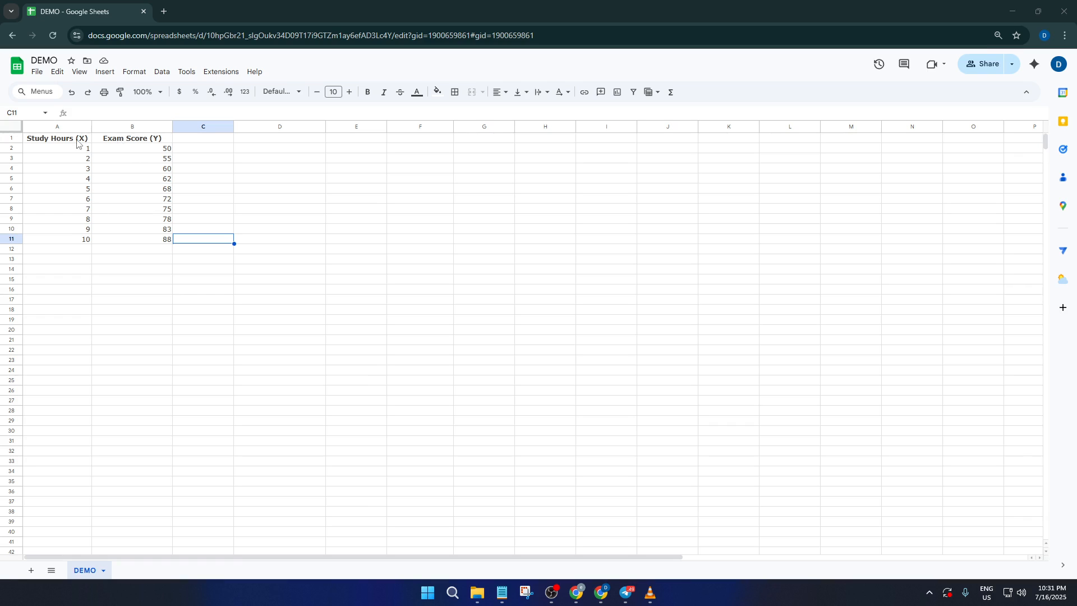
- Insert a chart from the study hours and exam score data in A1:B11 and set its type to Line chart
left_click_drag(73, 141, 142, 242)
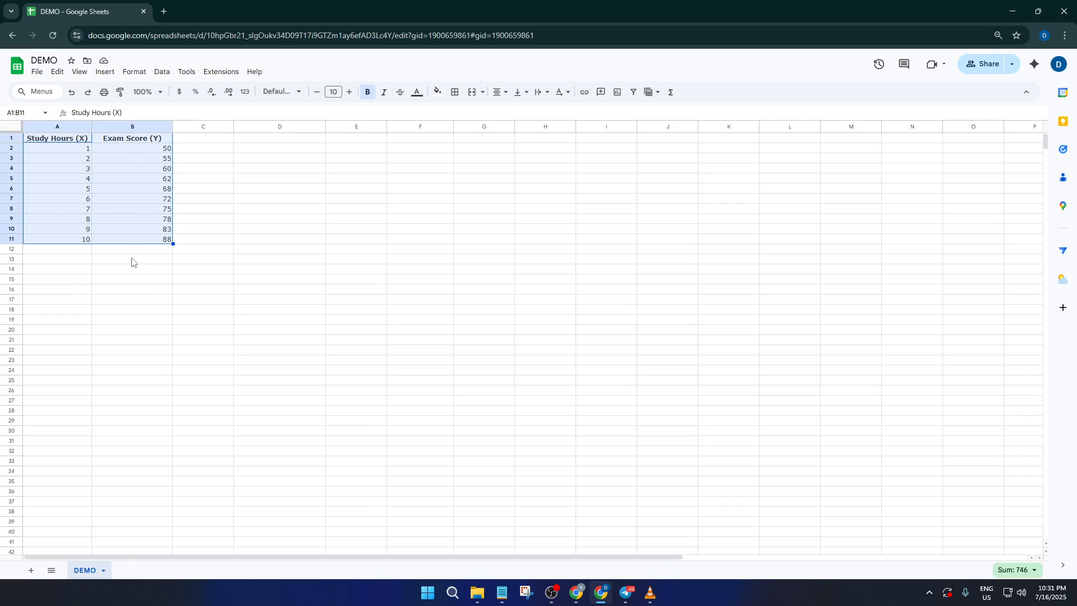
left_click(131, 252)
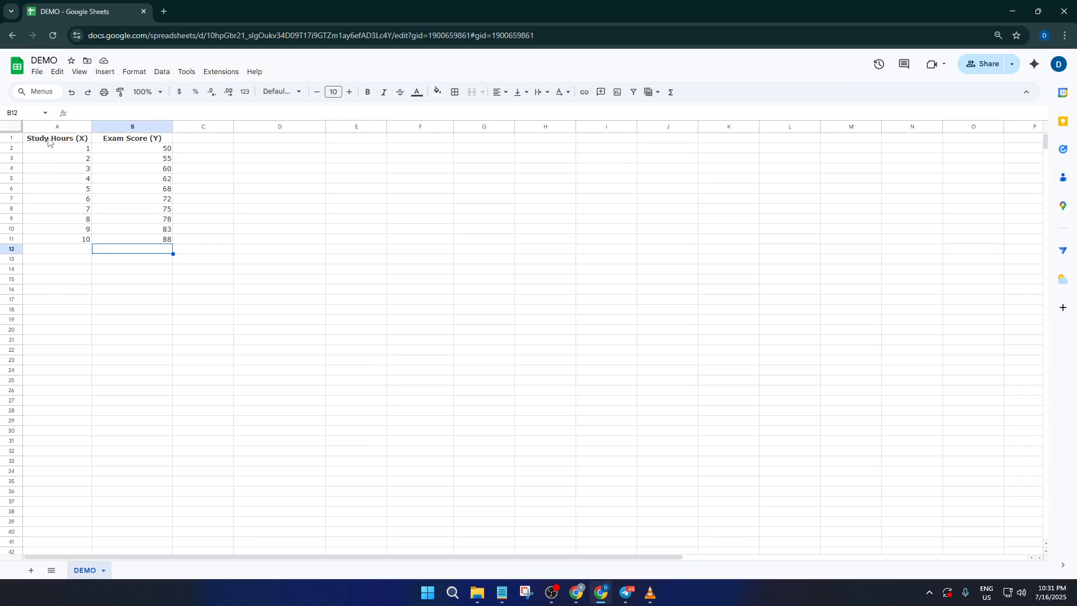
left_click_drag(48, 140, 132, 241)
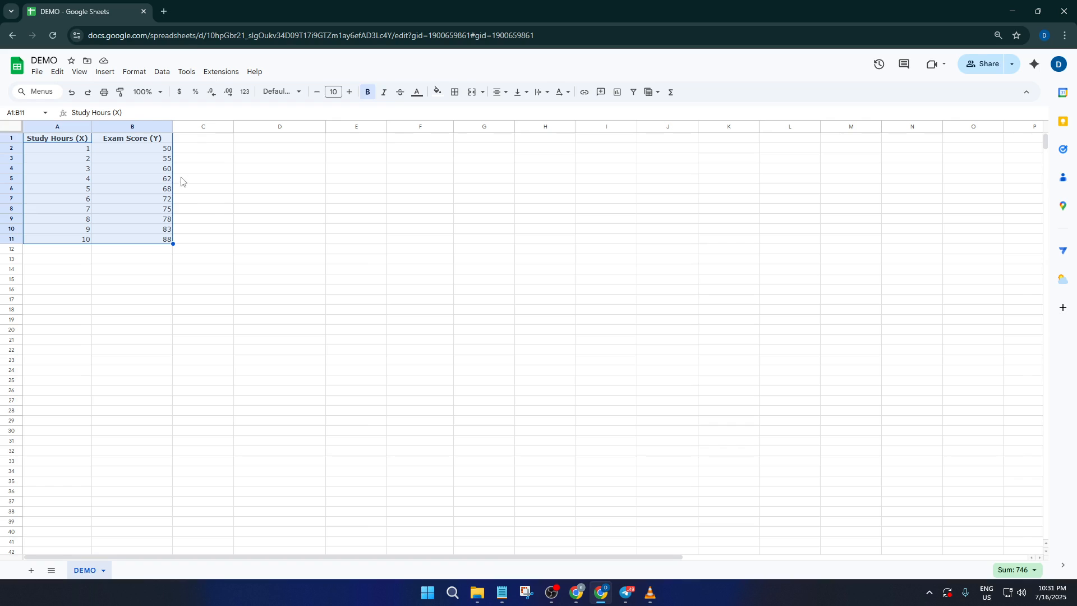
left_click(105, 72)
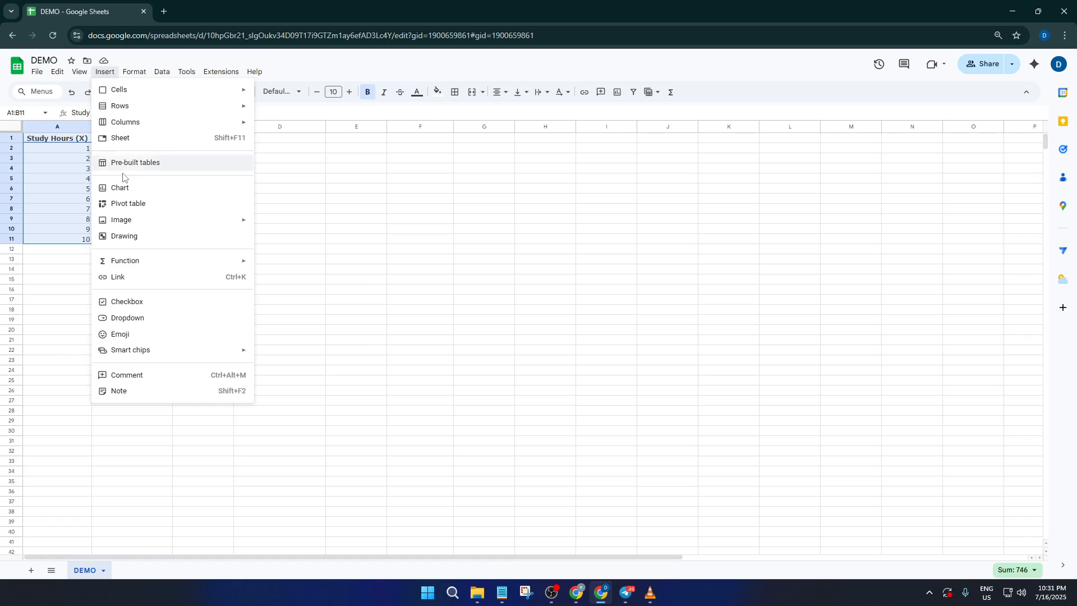
left_click(697, 150)
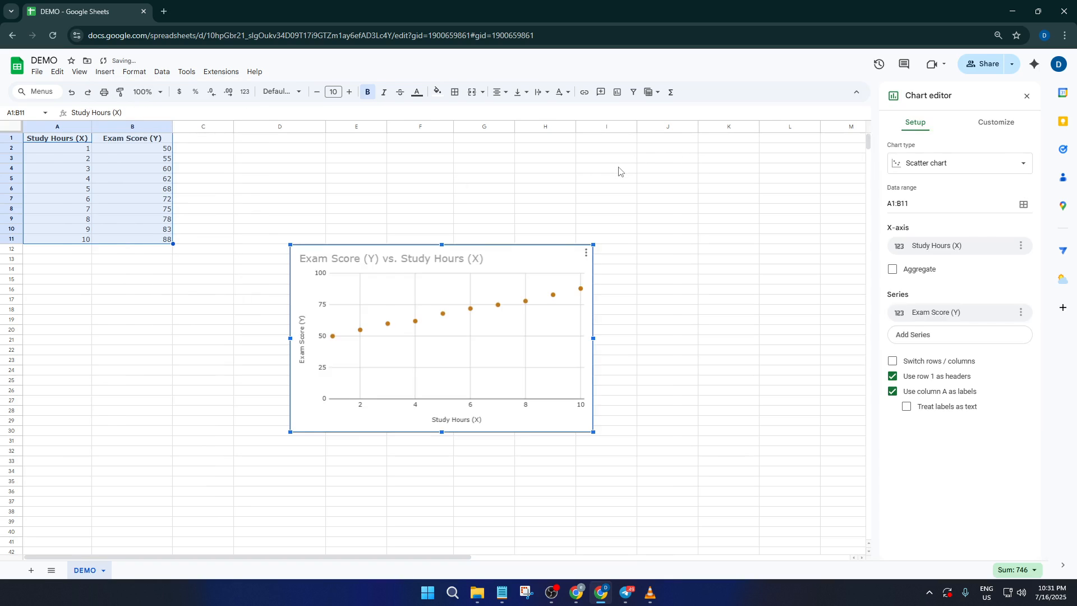
left_click(973, 169)
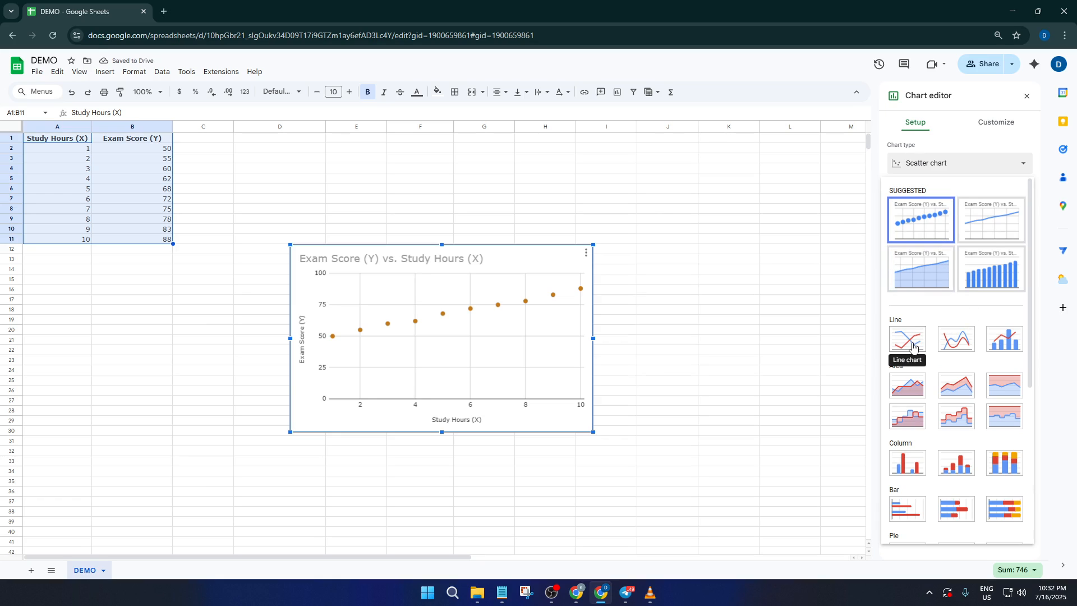
left_click(913, 345)
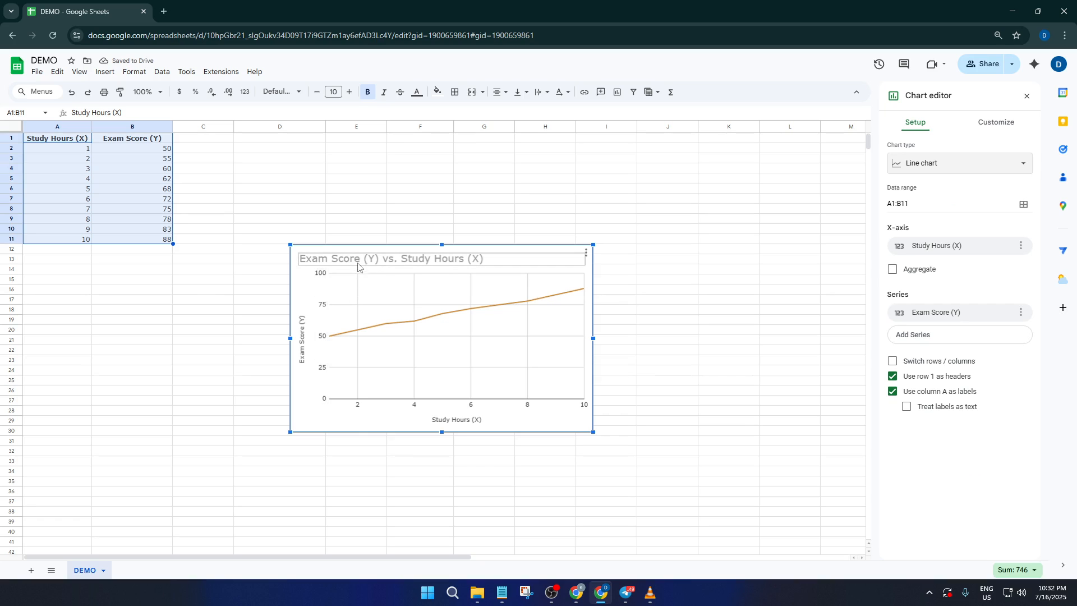
- Change the chart title to "Study Hours (X) vs. Exam Score (Y)"
left_click(531, 263)
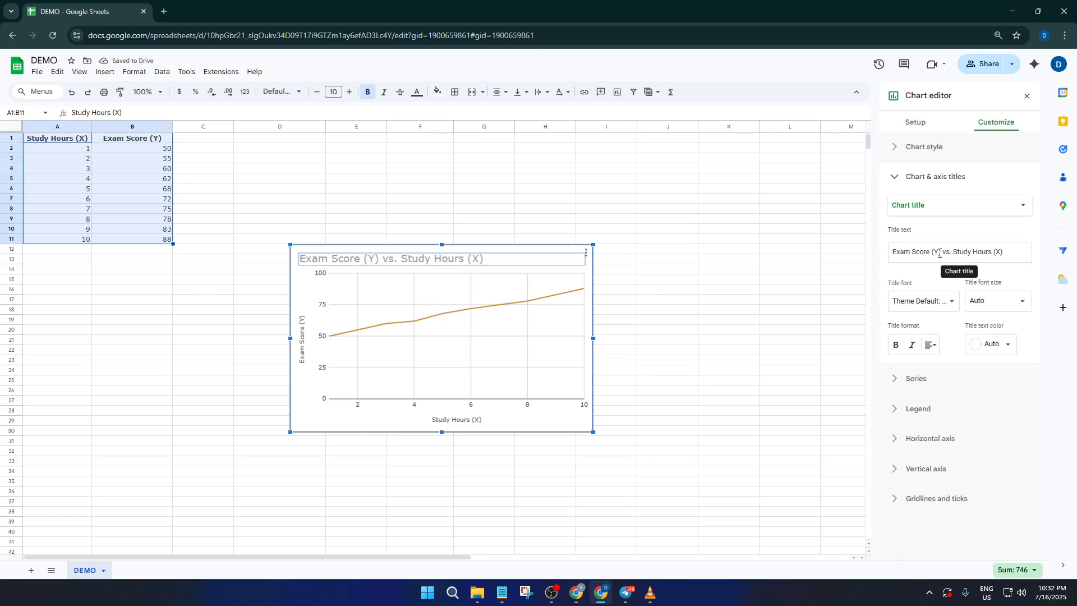
left_click_drag(941, 253, 885, 259)
key("ctrl+c")
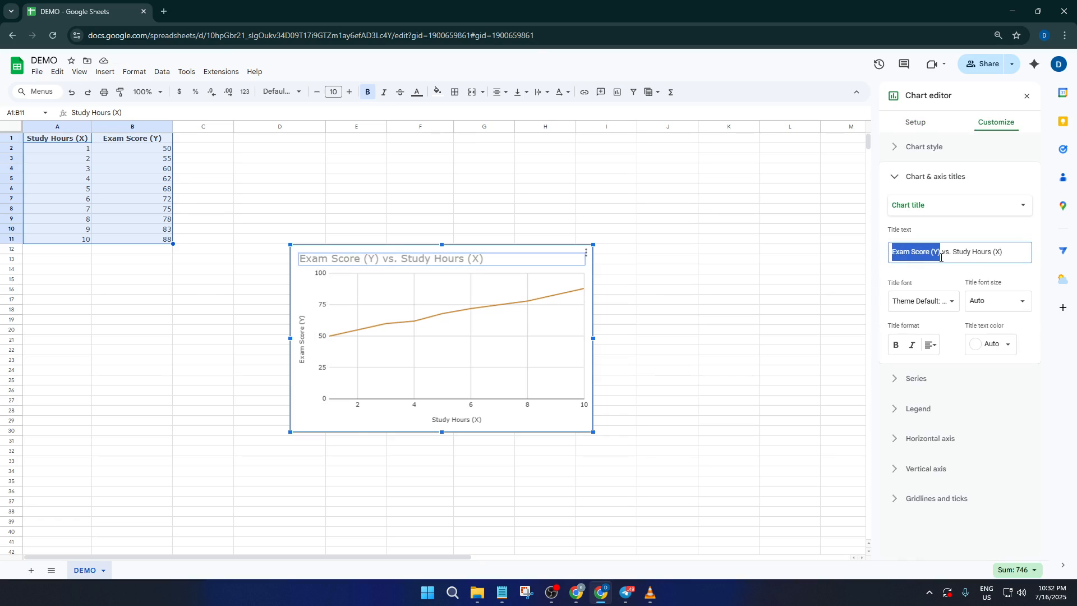
left_click_drag(954, 253, 848, 261)
key("BackSpace")
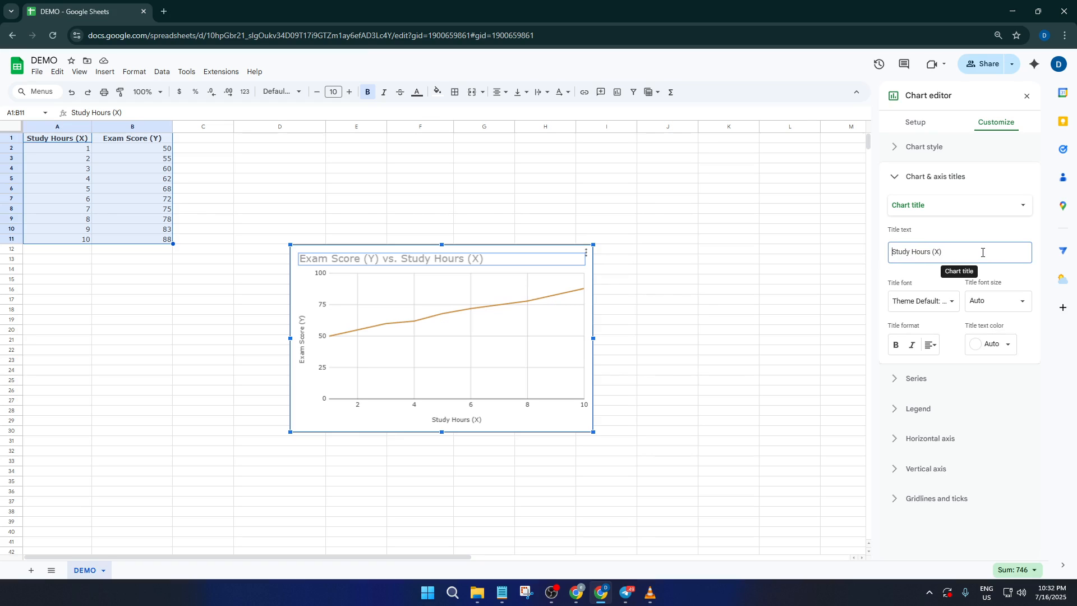
left_click(980, 255)
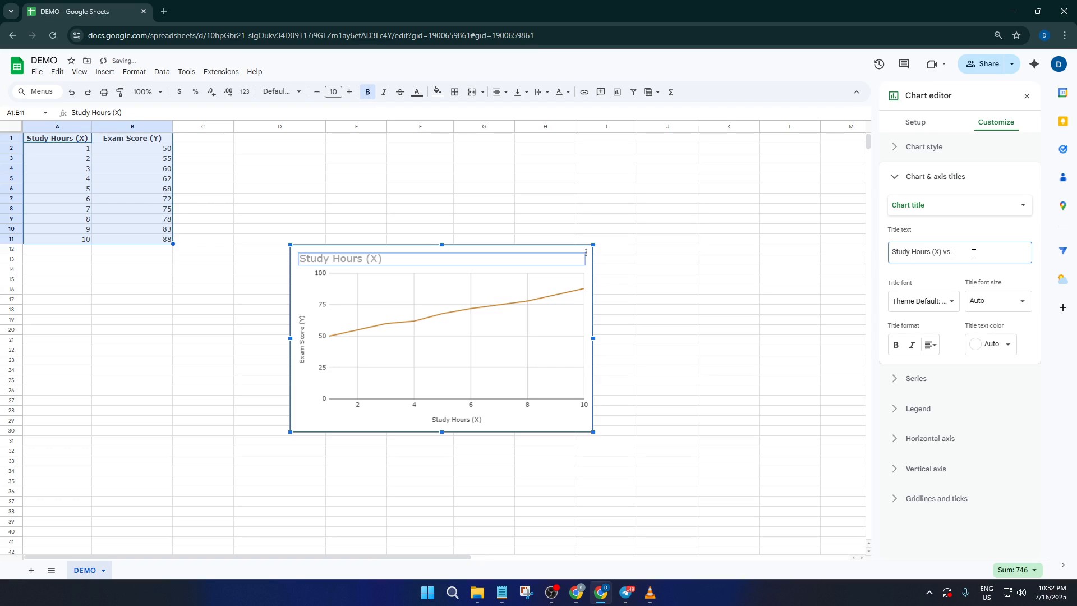
type("vs.")
key("ctrl+v")
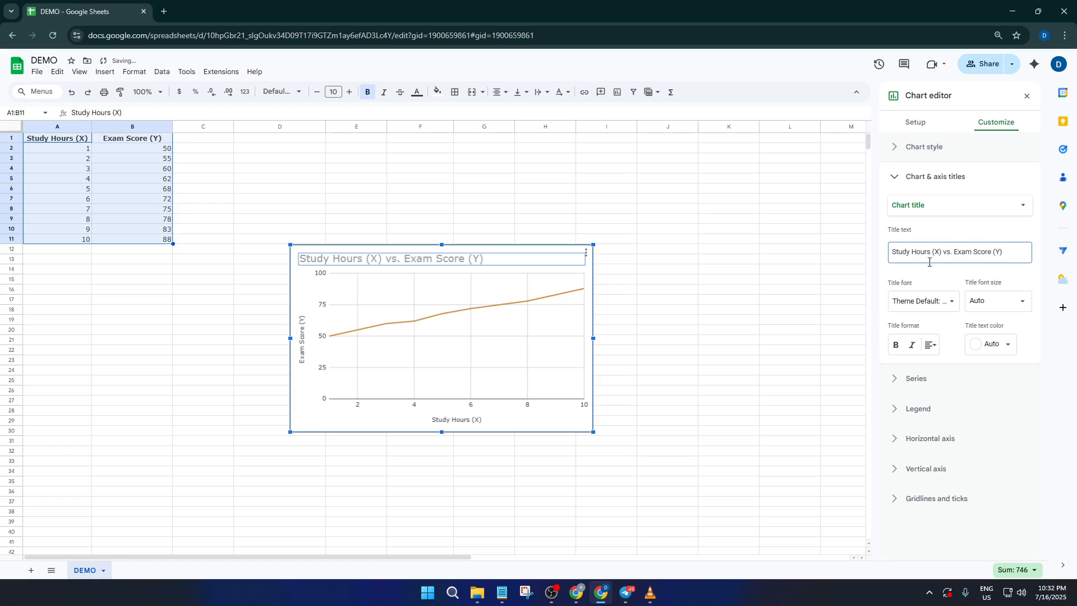
left_click(1012, 273)
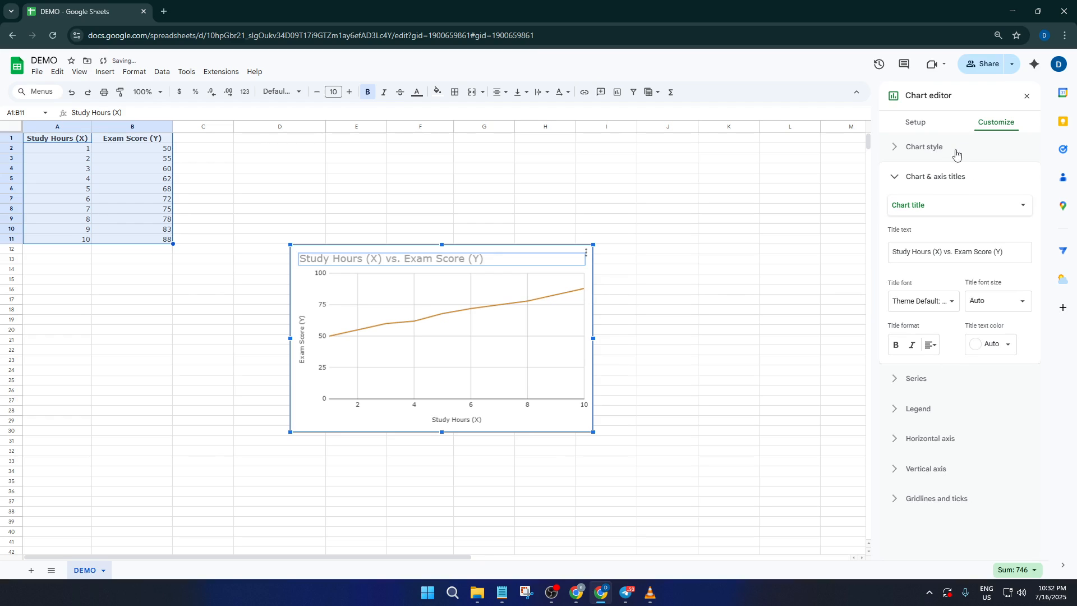
- Add a trendline to the chart's Exam Score (Y) series
left_click(899, 176)
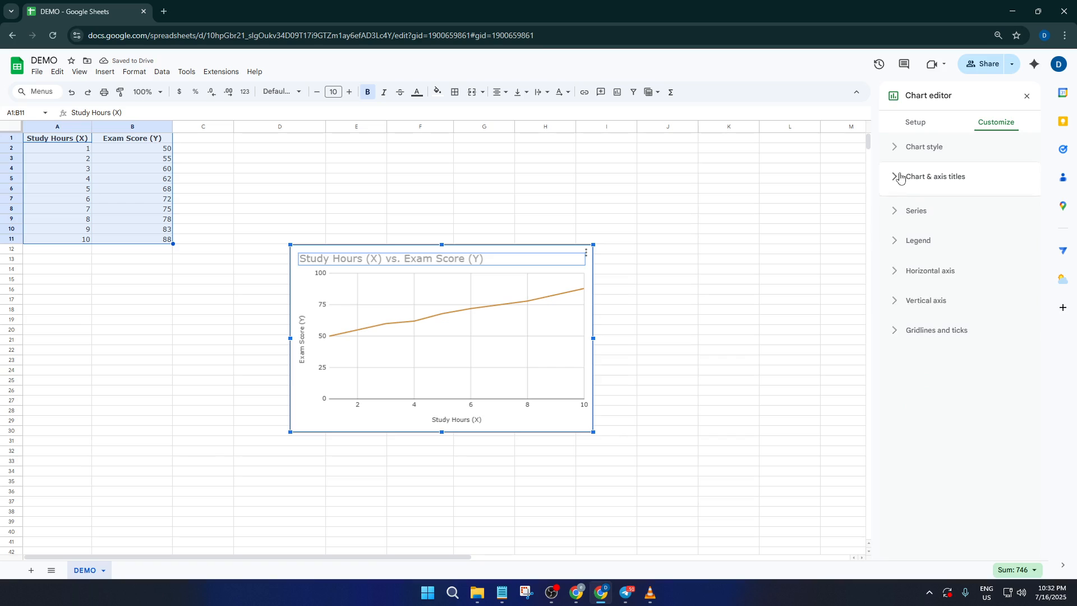
left_click(898, 206)
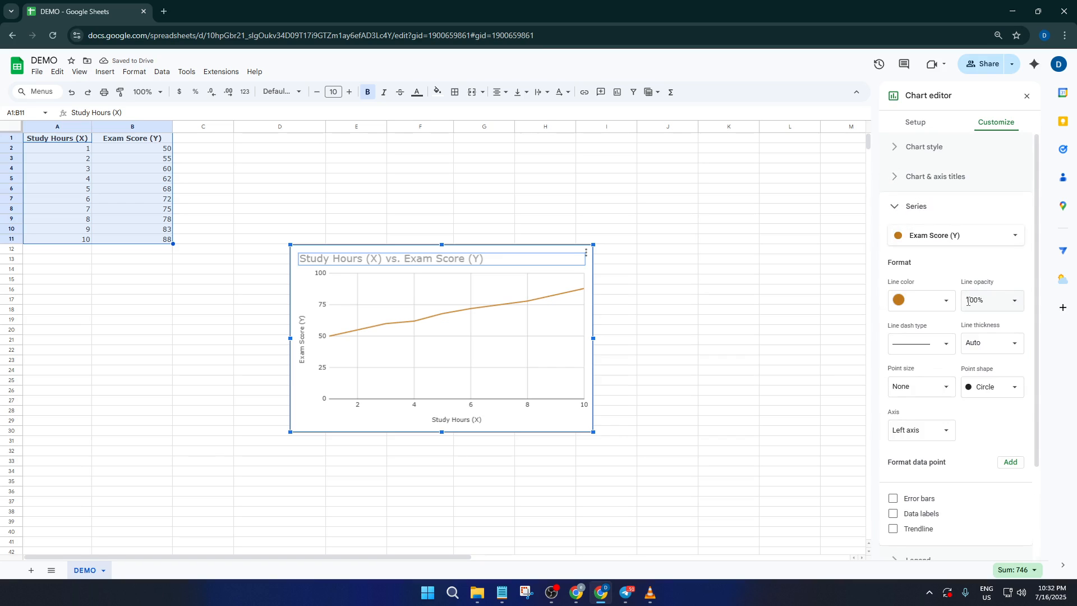
scroll(948, 350, "down", 1)
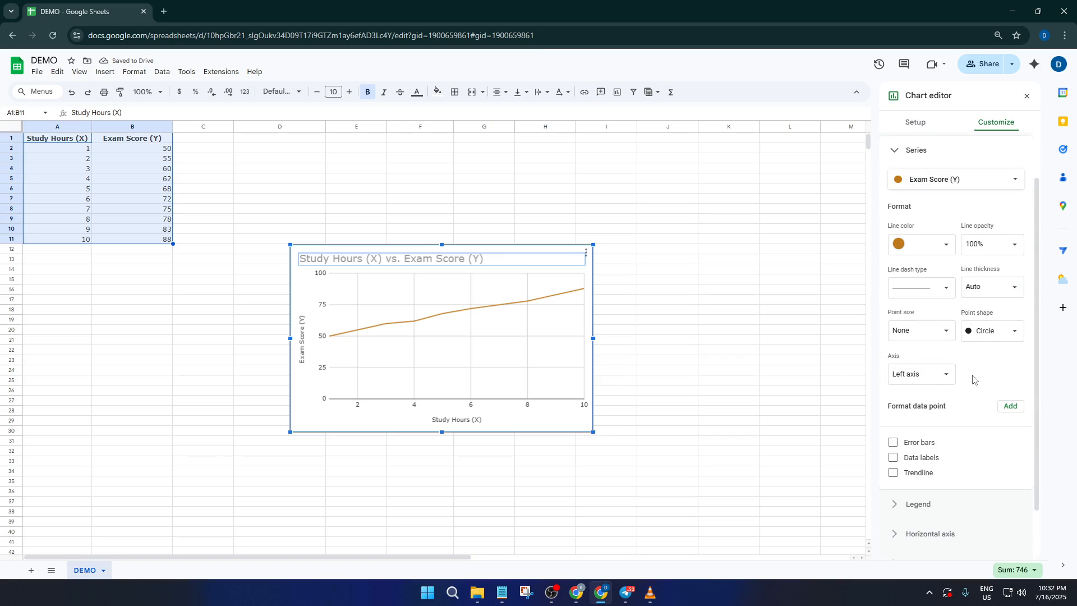
scroll(972, 380, "down", 1)
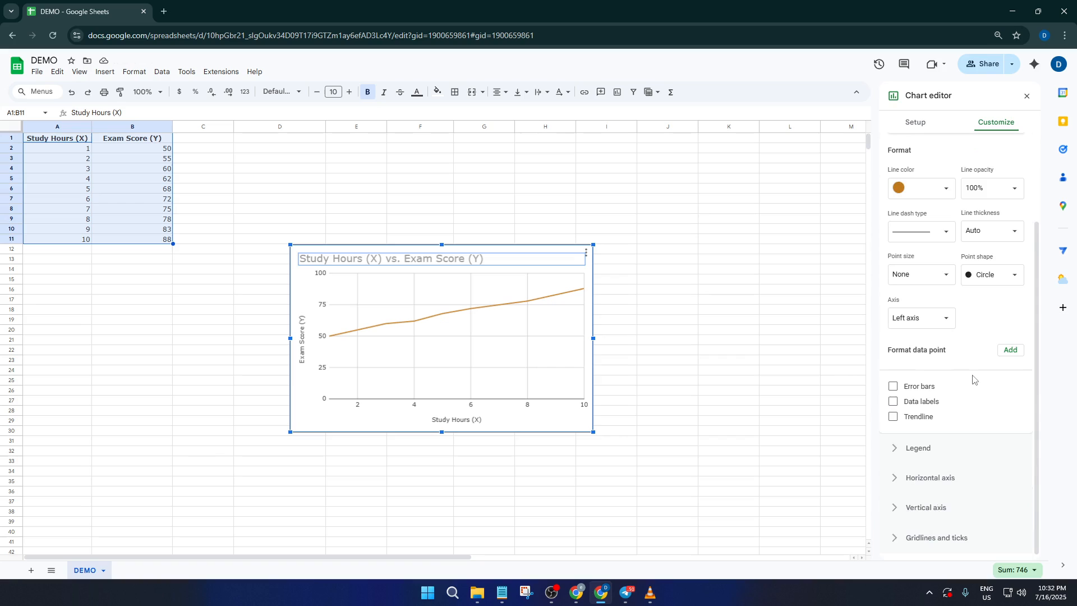
left_click(919, 416)
- Label the trendline with its equation and show the R² value
scroll(975, 414, "down", 1)
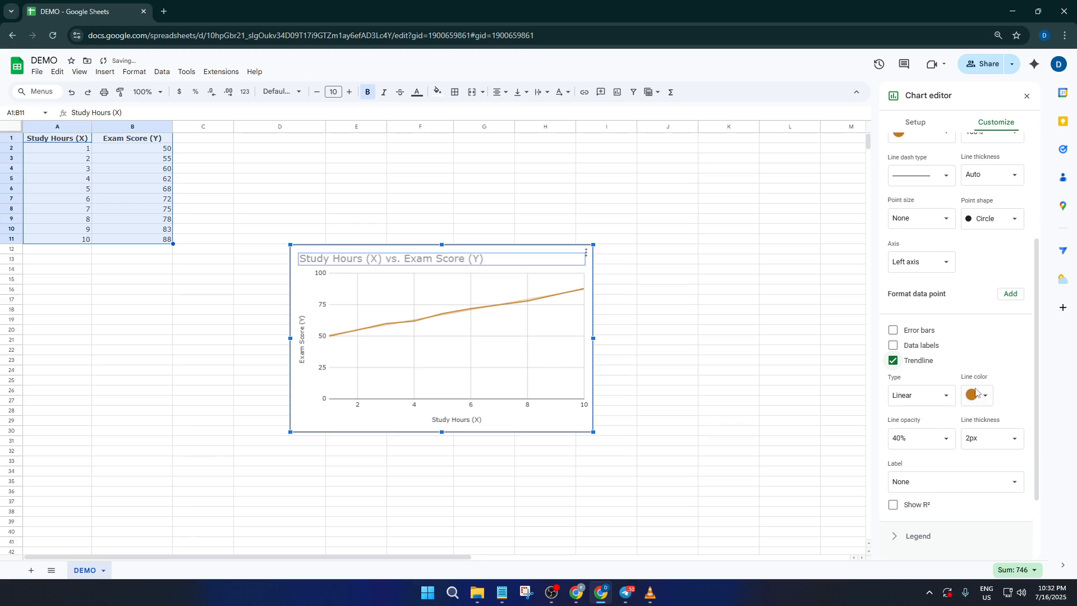
scroll(973, 393, "down", 1)
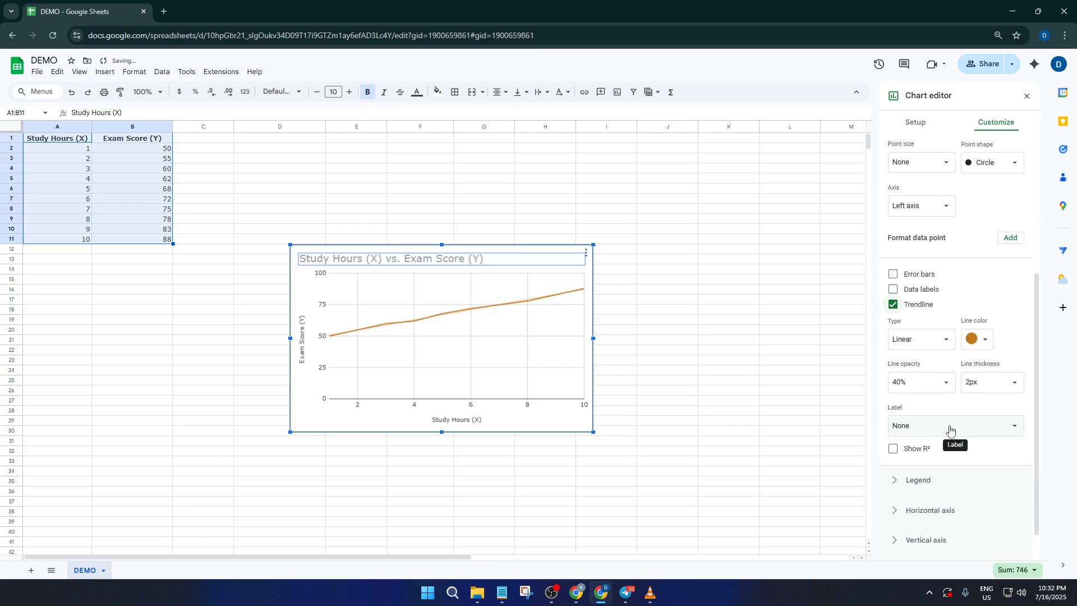
left_click(960, 426)
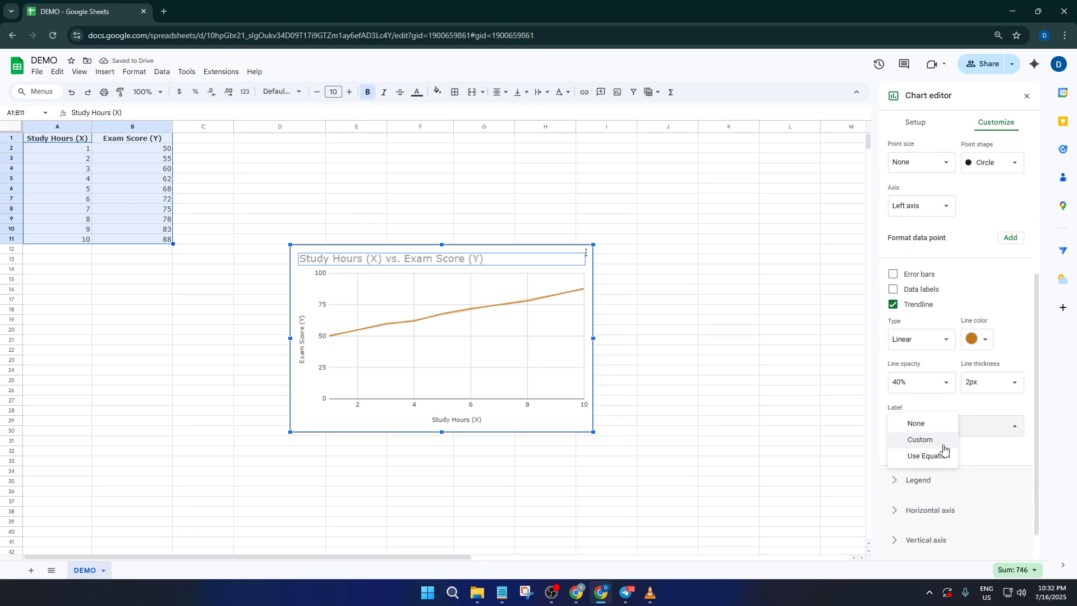
left_click(940, 461)
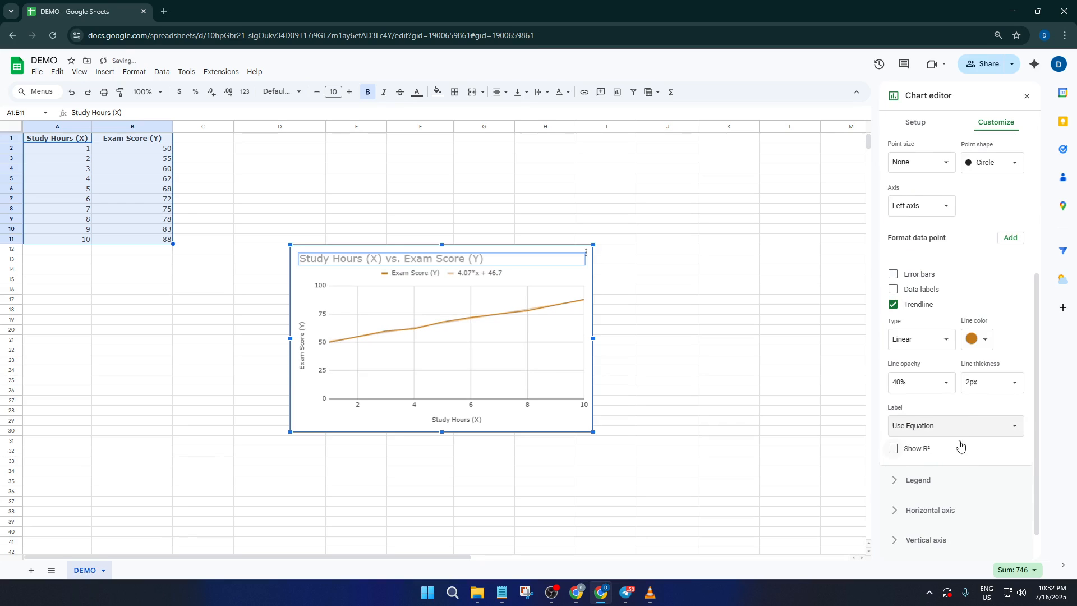
left_click(893, 449)
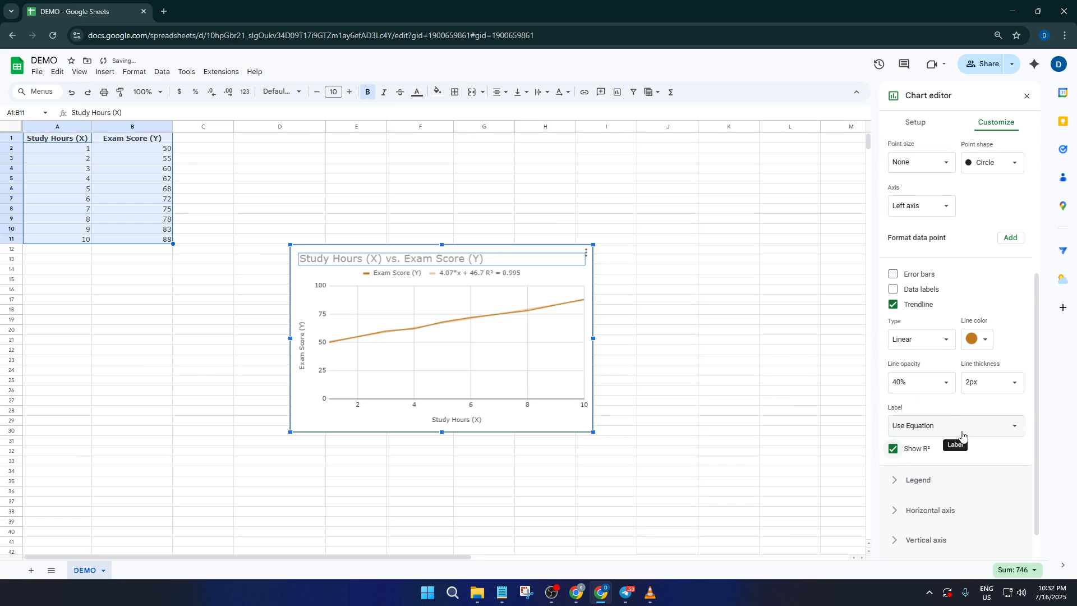
- Try data labels on the Exam Score (Y) series and remove them again
scroll(963, 442, "down", 1)
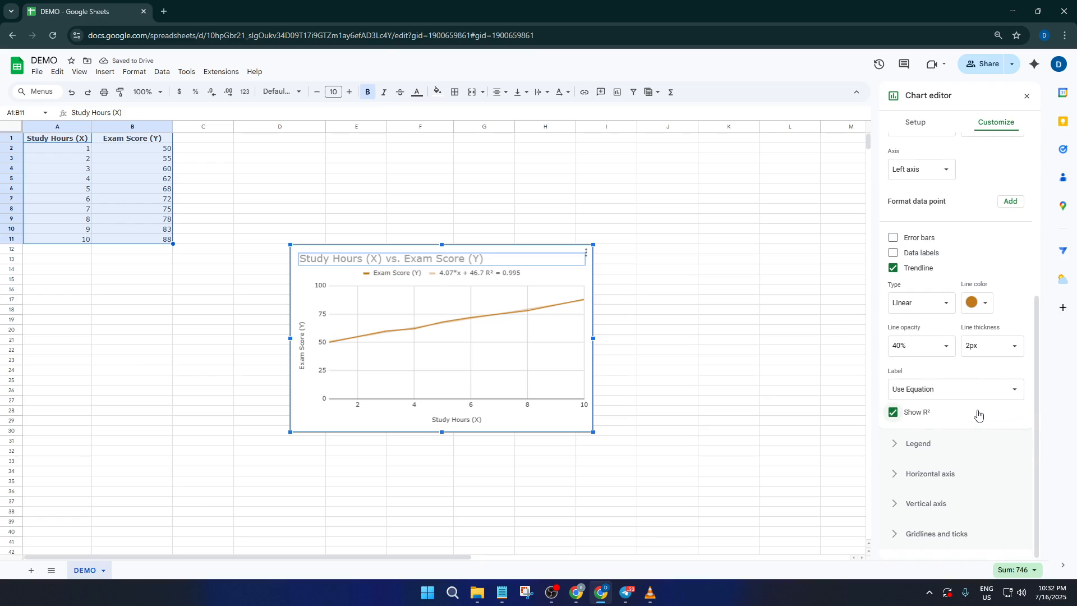
scroll(977, 416, "up", 1)
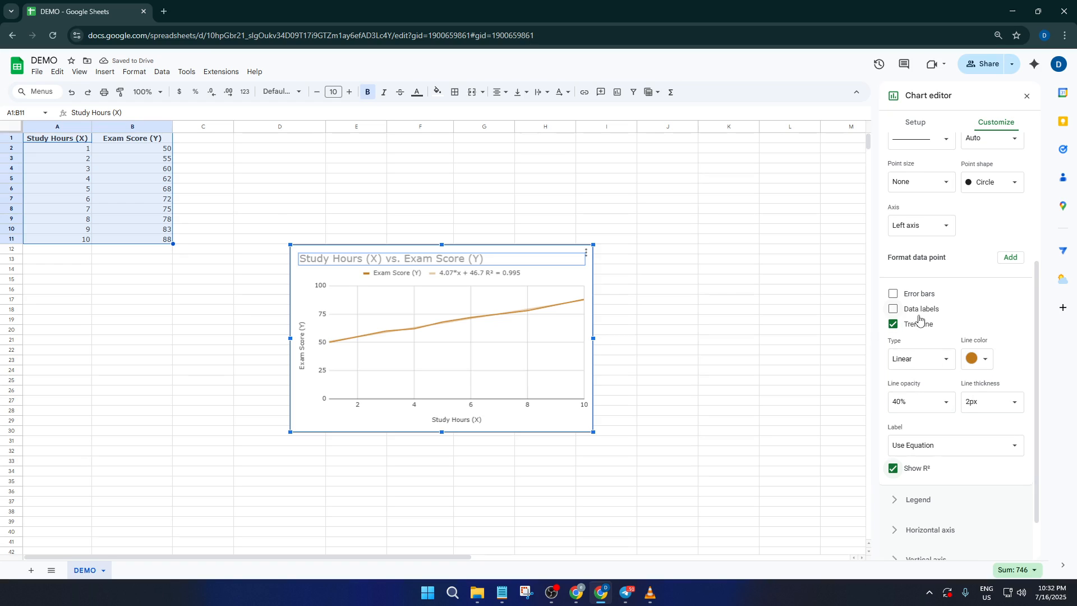
left_click(893, 309)
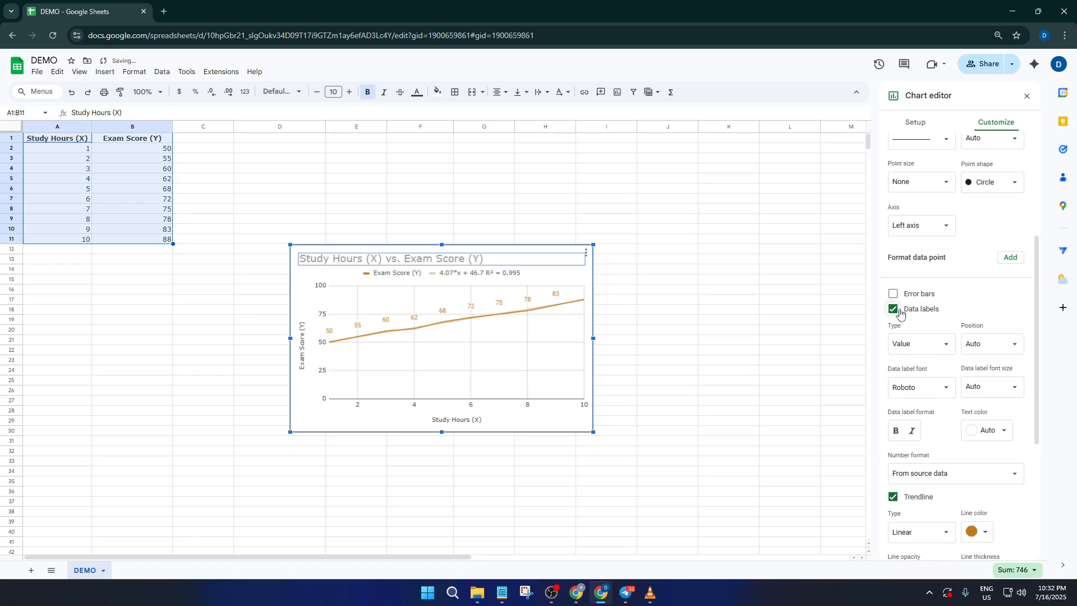
left_click(896, 311)
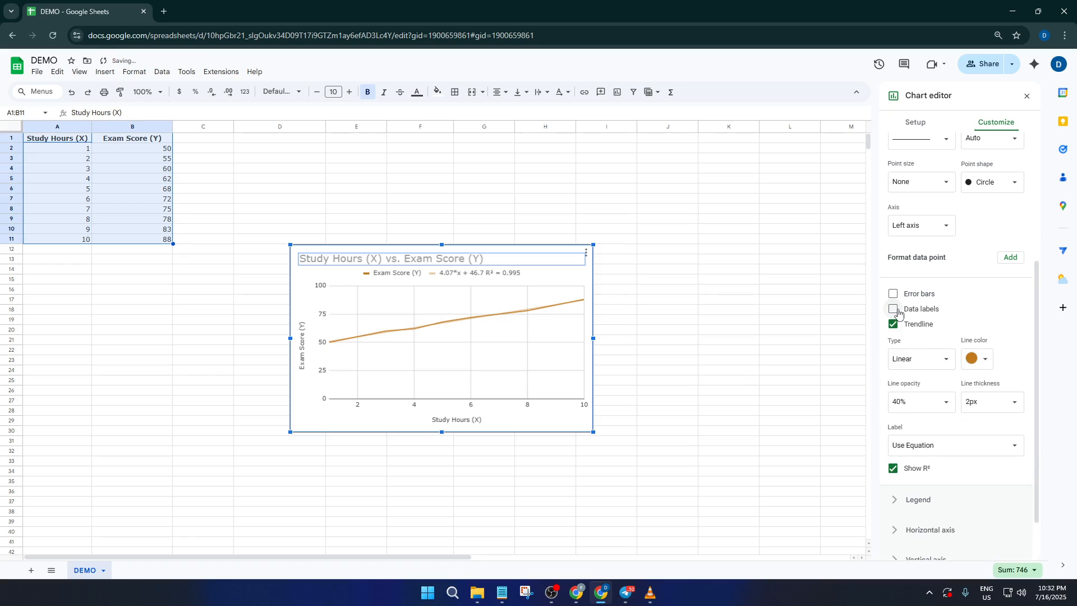
- Open the chart's legend settings and review the available position options
scroll(973, 333, "up", 2)
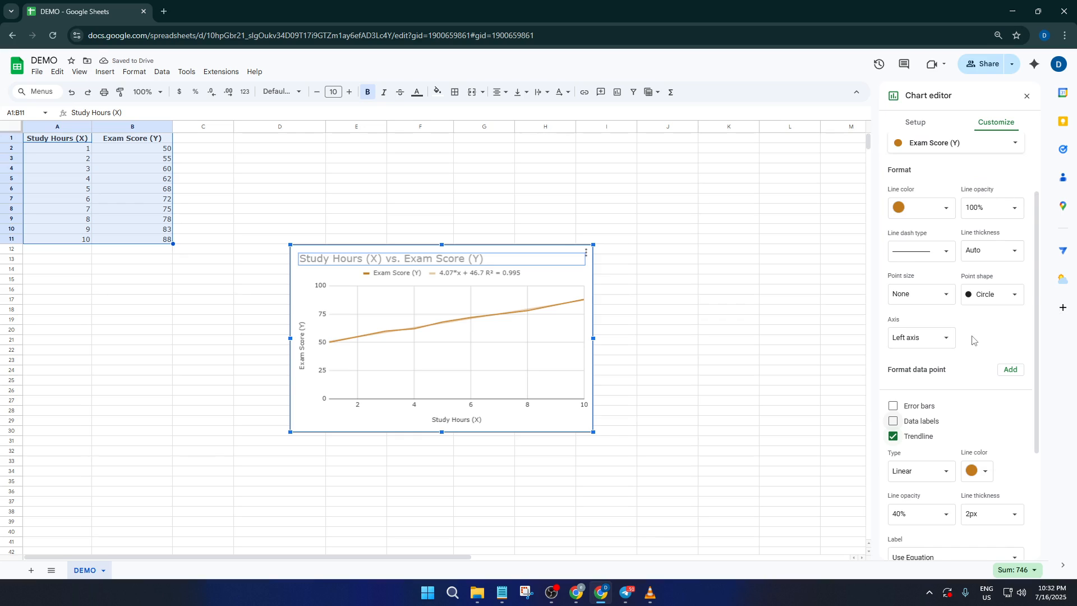
scroll(973, 338, "down", 3)
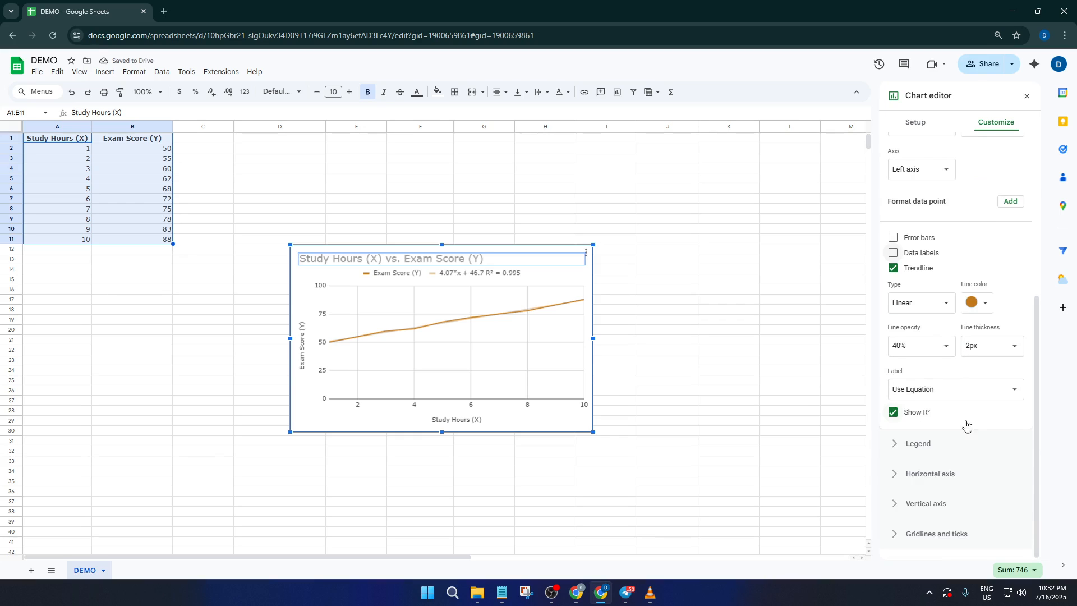
left_click(897, 451)
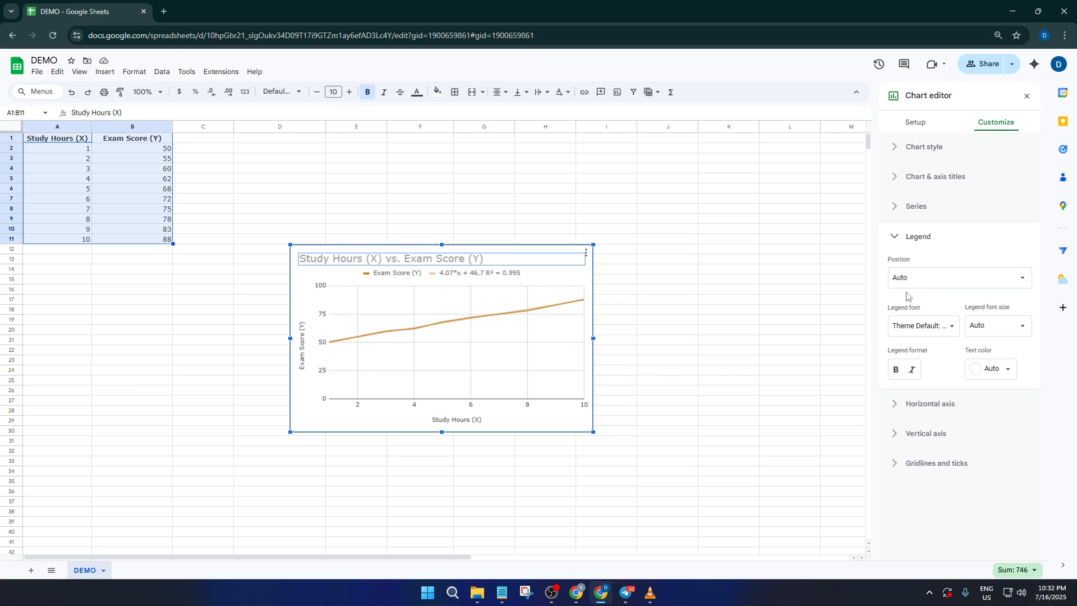
left_click(987, 280)
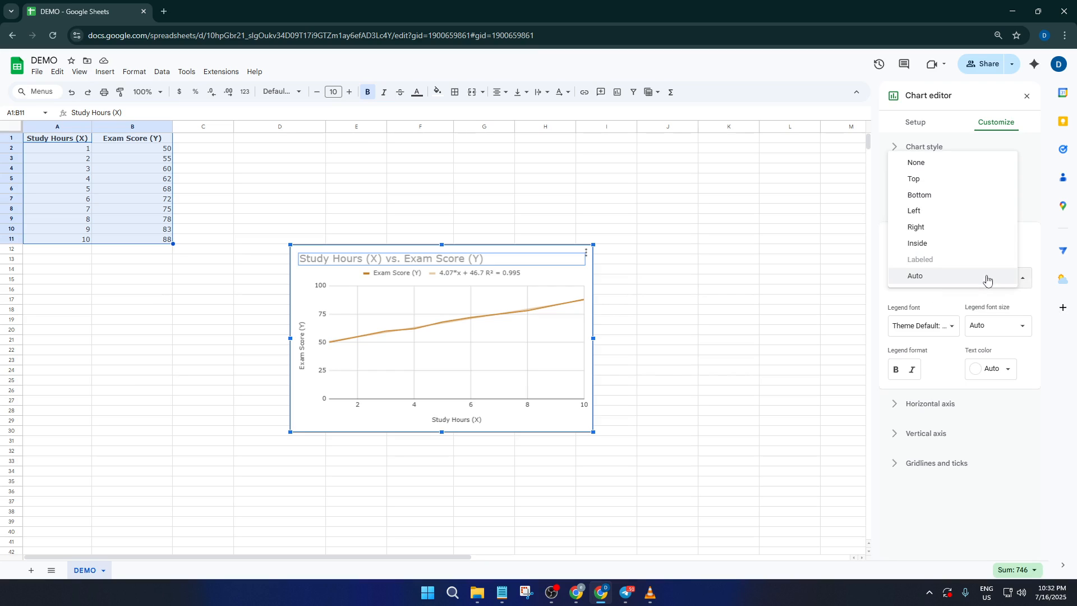
left_click(1024, 279)
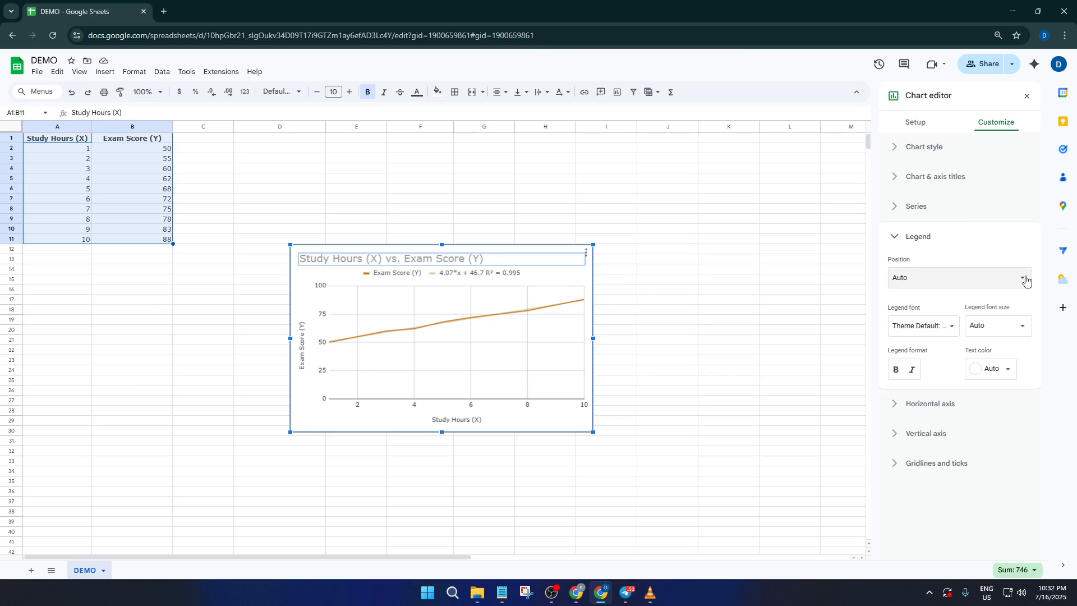